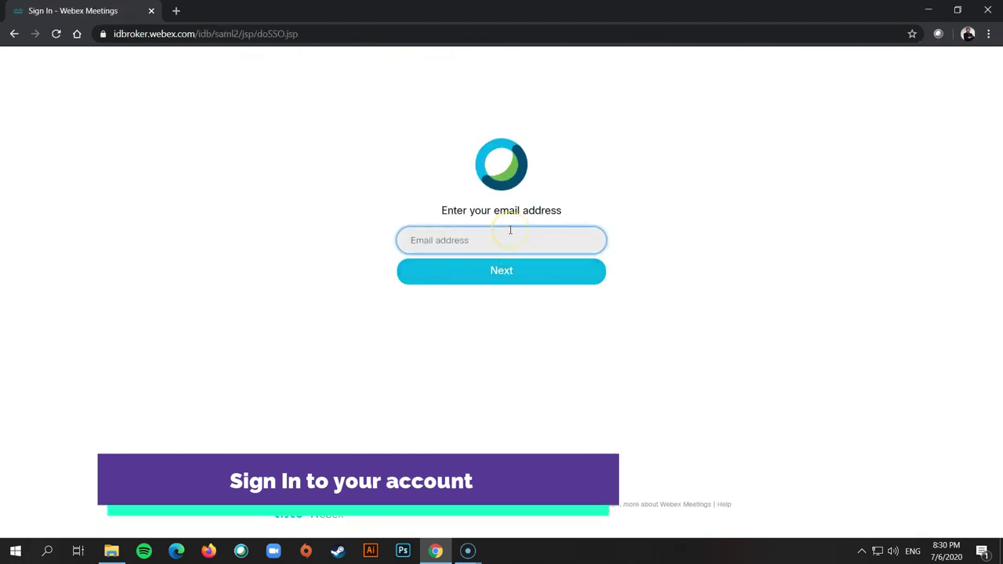
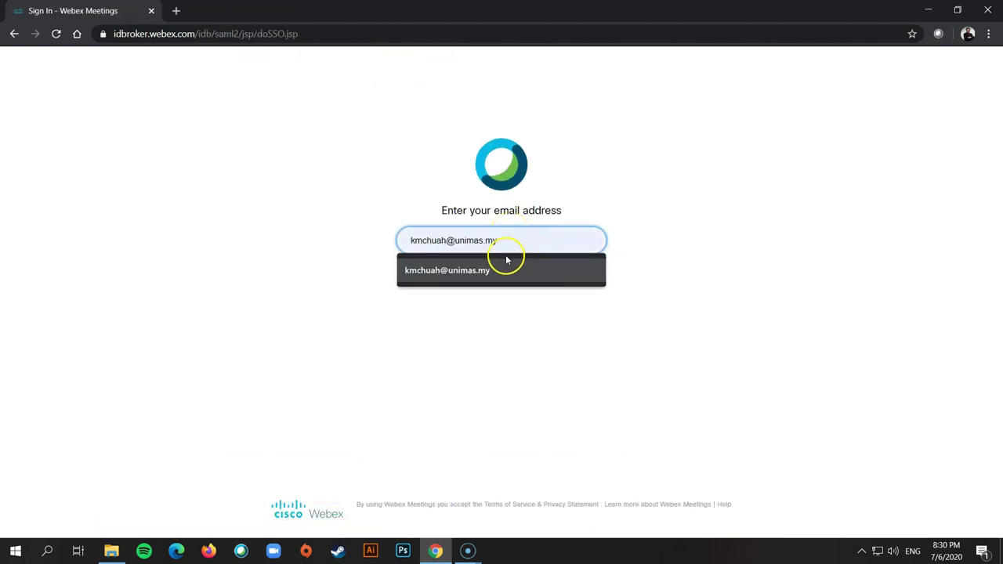
# - Sign in with the saved account e-mail and move to the Password field
pyautogui.click(491, 268)
pyautogui.click(490, 271)
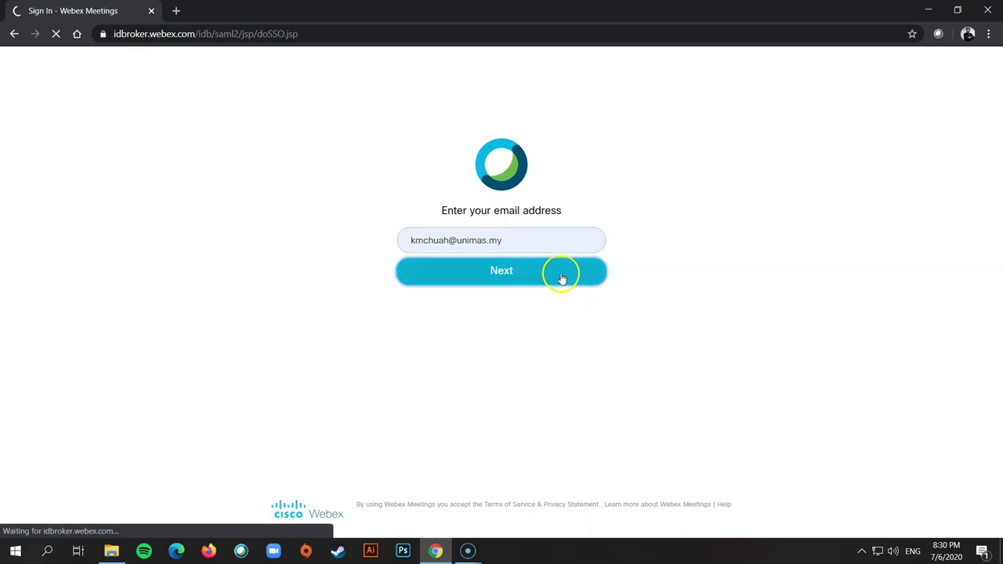
pyautogui.click(488, 254)
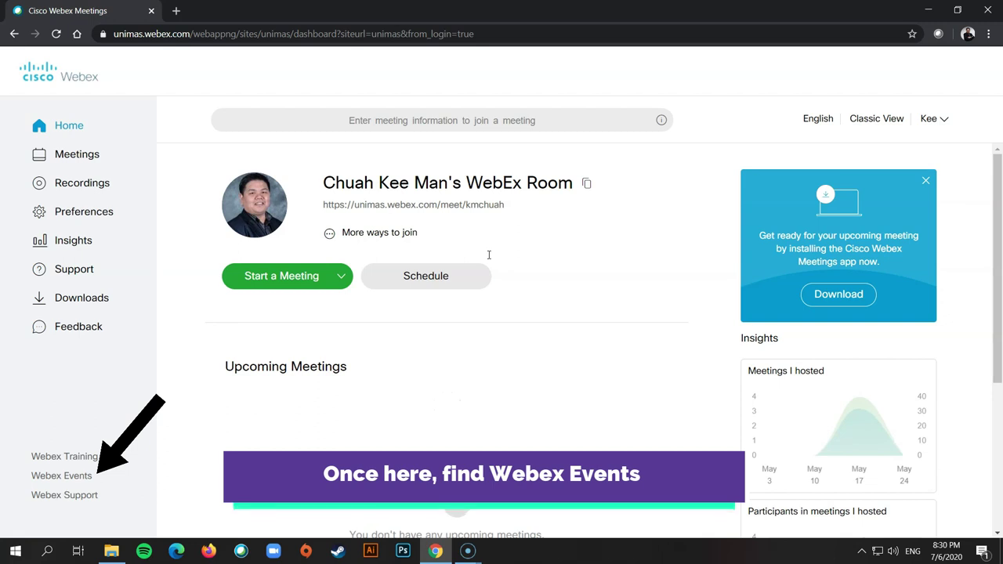
# - Open Webex Events from the dashboard sidebar and start a new Schedule an Event form
pyautogui.scroll(-2, 488, 254)
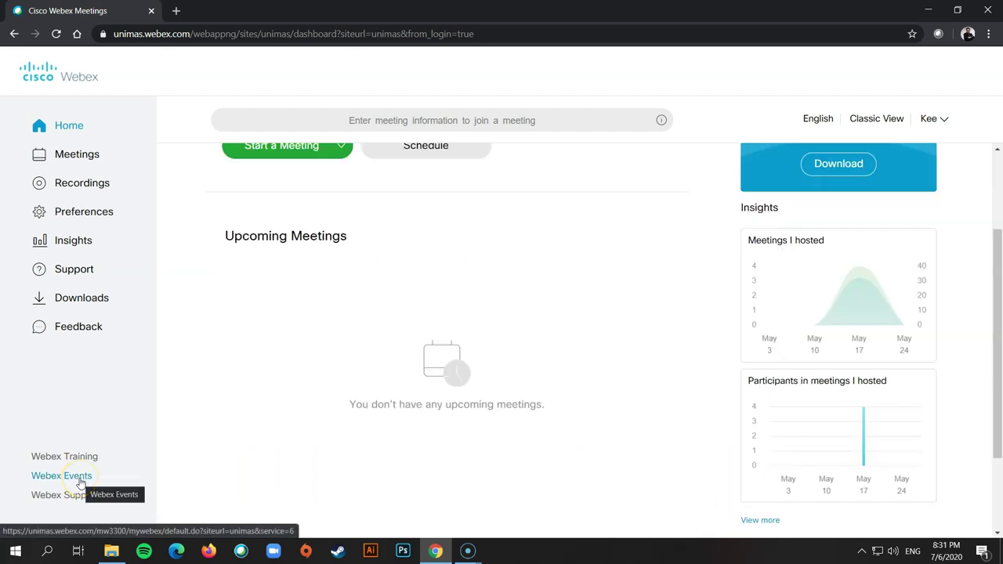
pyautogui.click(80, 484)
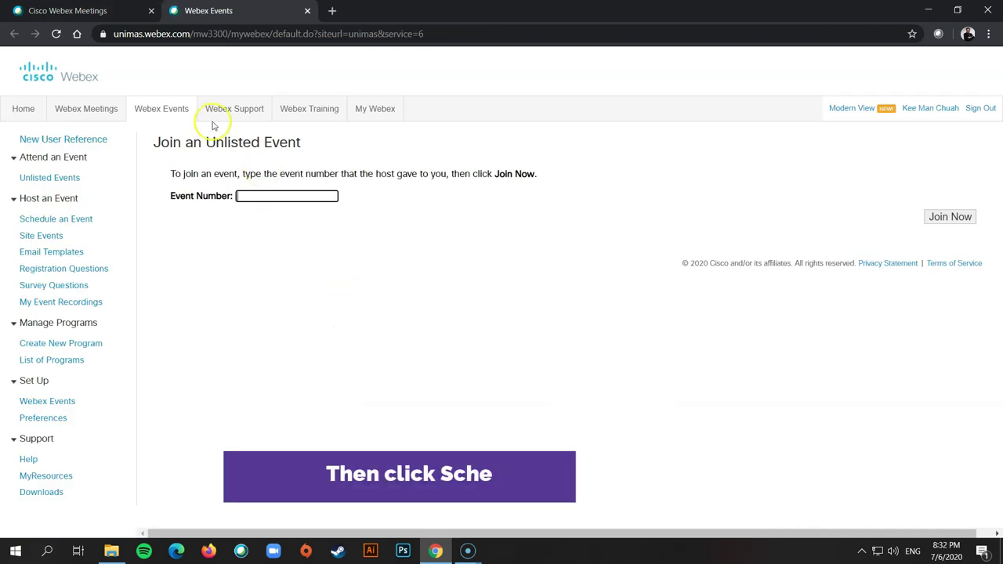
pyautogui.click(69, 224)
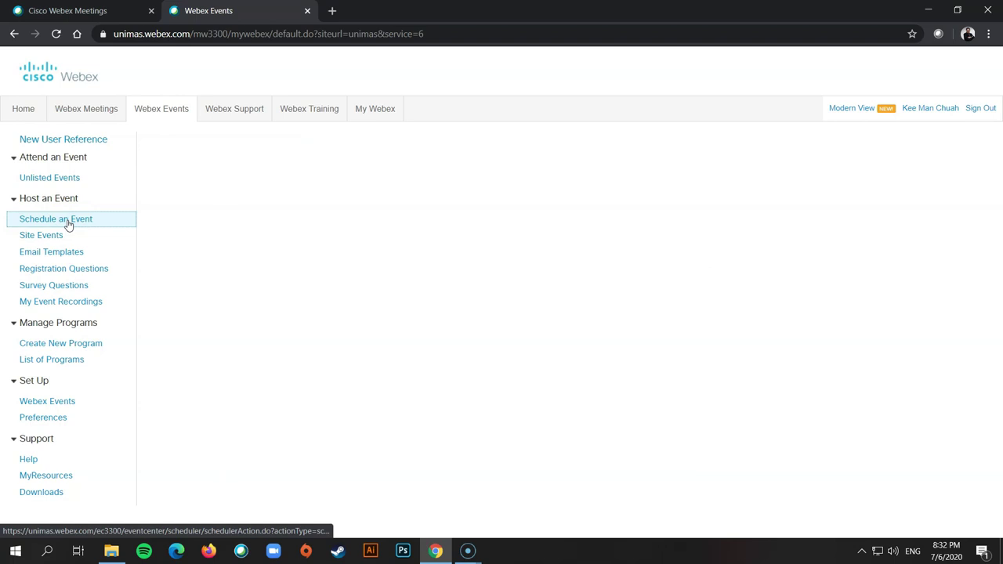
pyautogui.click(384, 210)
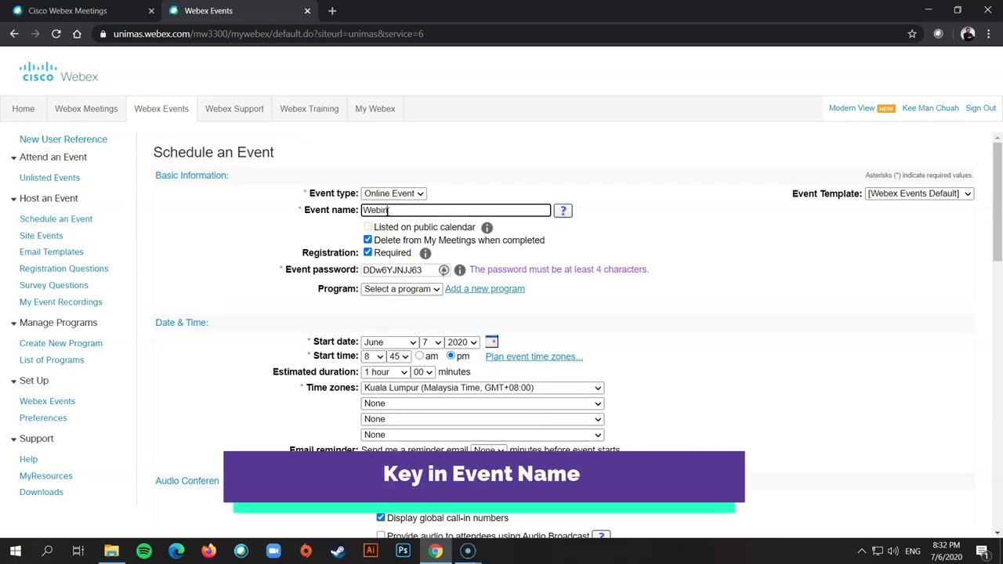
# - Name the event 'Webinar ABC', make registration optional, and replace the event password with a simpler one
pyautogui.write('Webinar ABC')
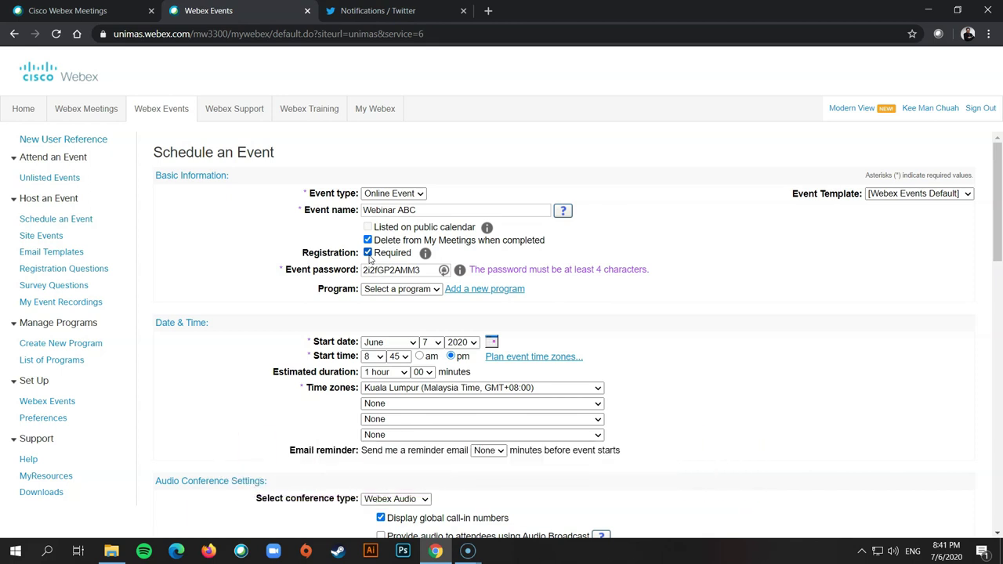
pyautogui.click(368, 253)
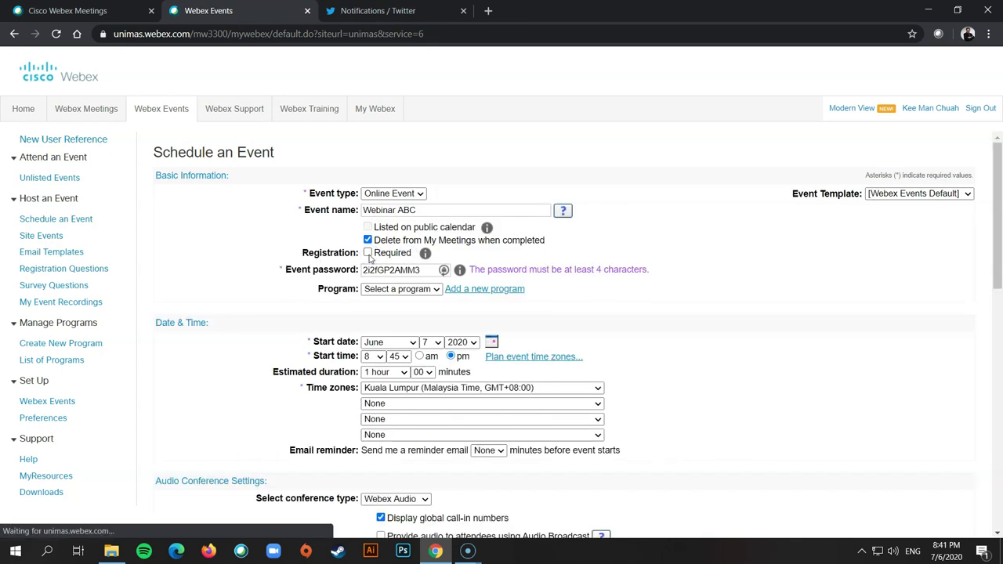
pyautogui.moveTo(363, 269); pyautogui.dragTo(439, 270)
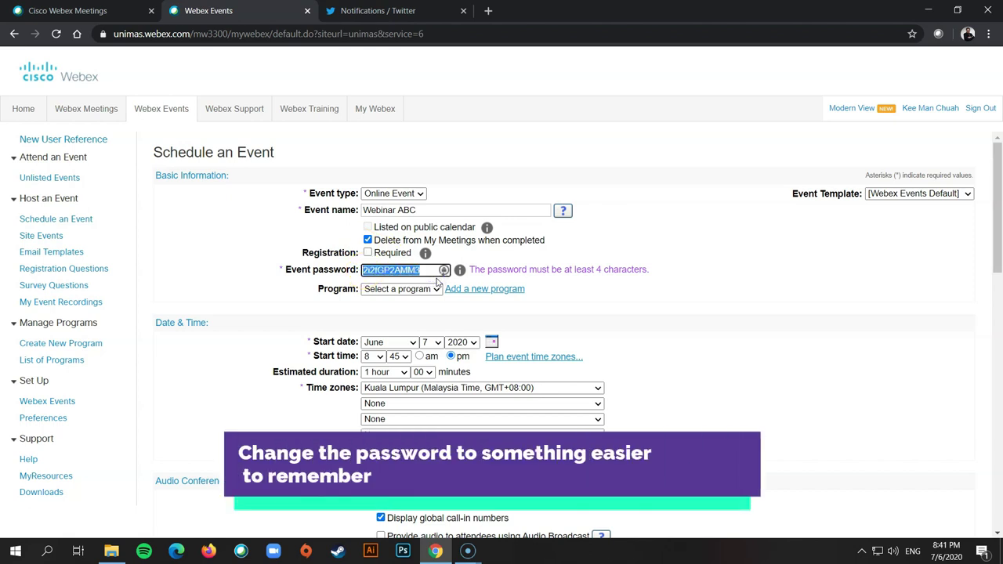
pyautogui.write('webinar123')
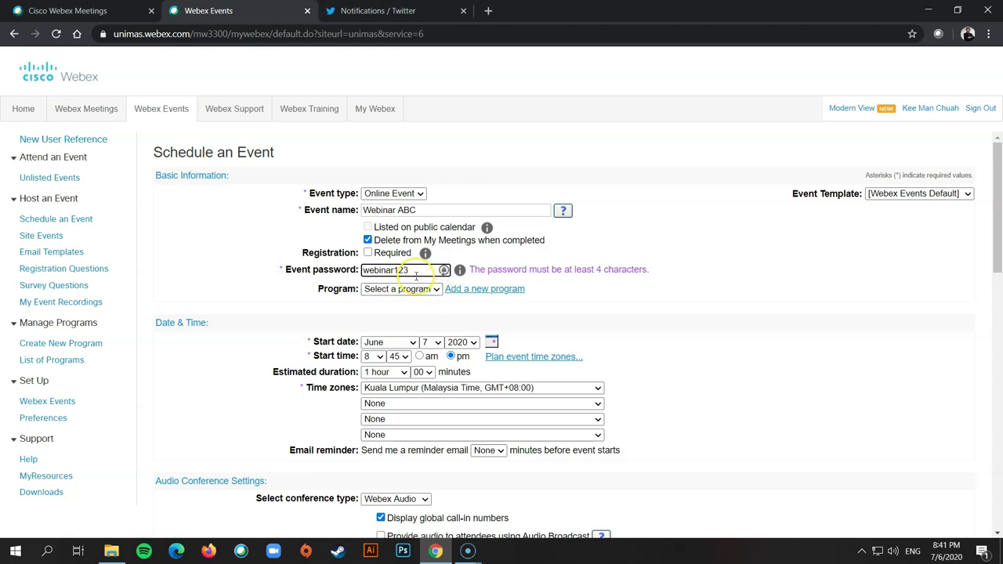
# - Set the start to June 8, 2020 at 9:00 am with a 2-hour estimated duration
pyautogui.scroll(-1, 630, 350)
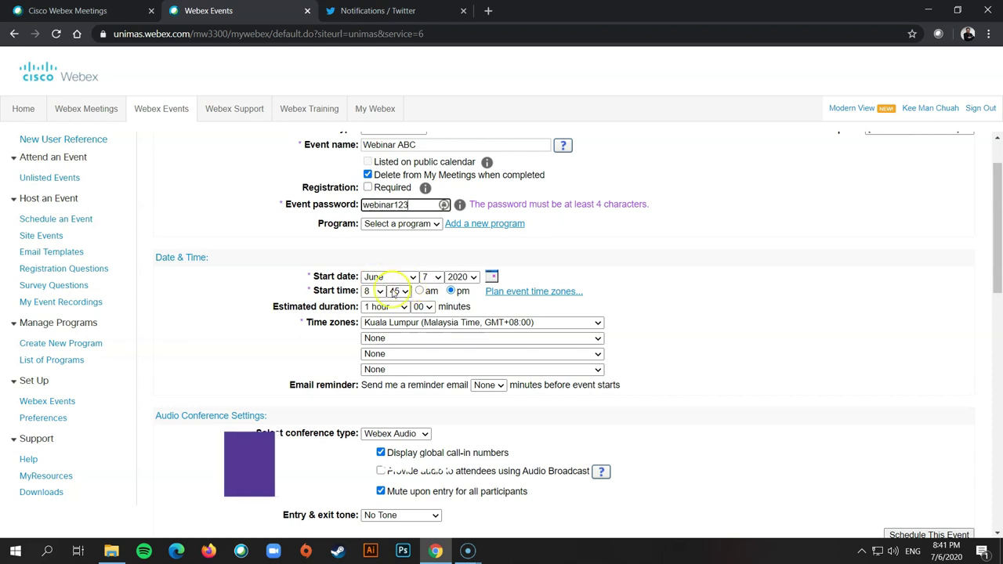
pyautogui.click(378, 291)
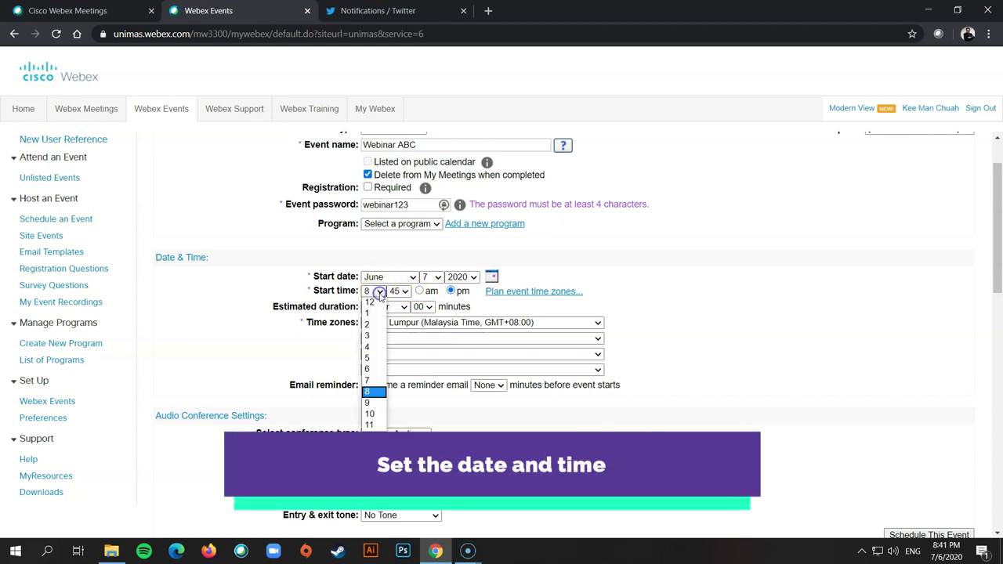
pyautogui.click(376, 403)
pyautogui.click(419, 291)
pyautogui.click(431, 276)
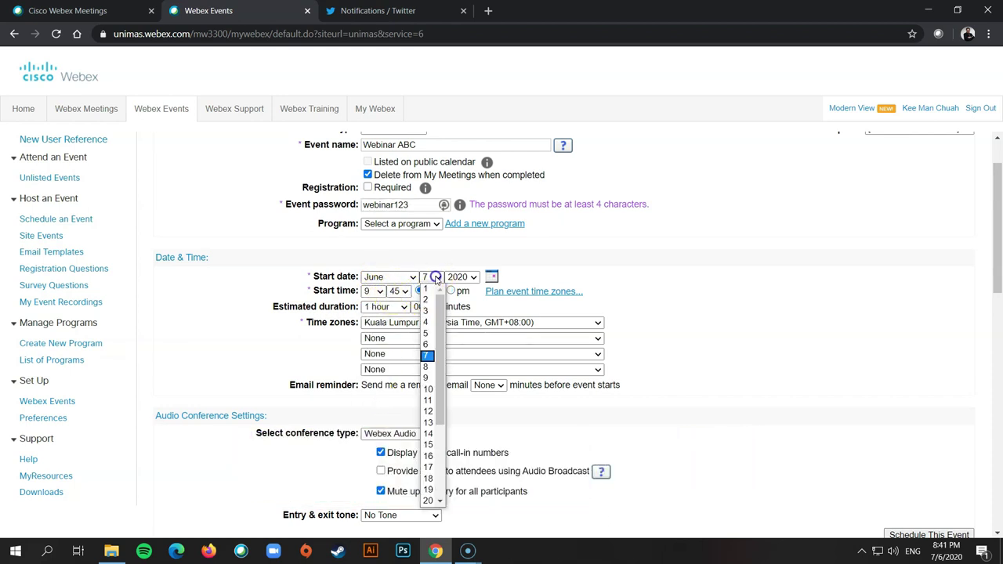
pyautogui.click(433, 366)
pyautogui.click(398, 290)
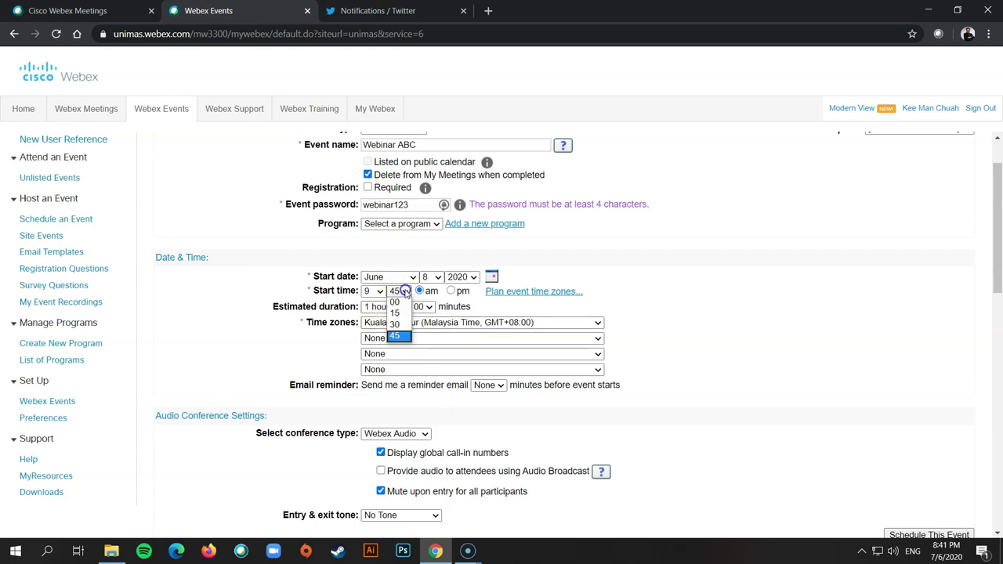
pyautogui.click(397, 305)
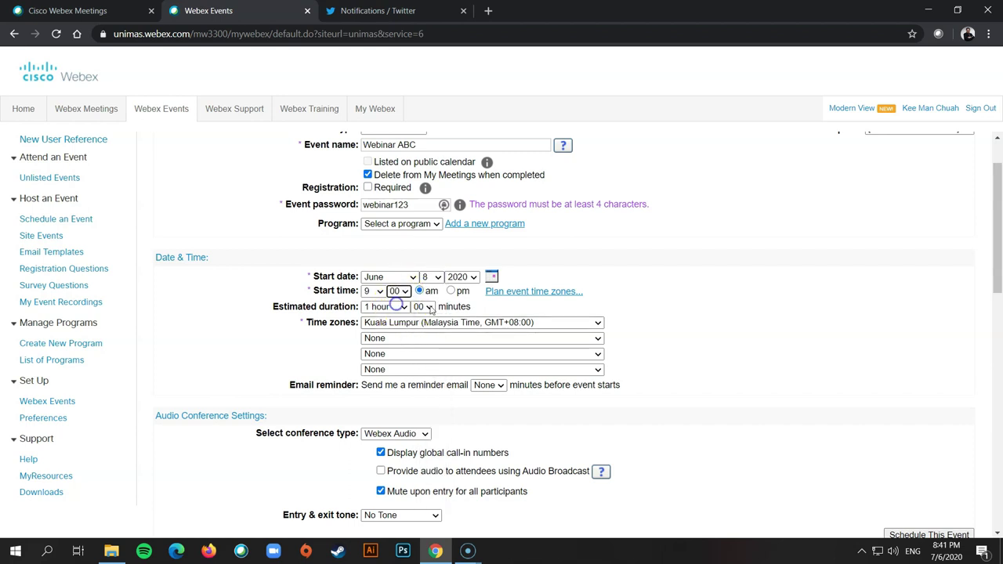
pyautogui.click(385, 306)
pyautogui.click(389, 340)
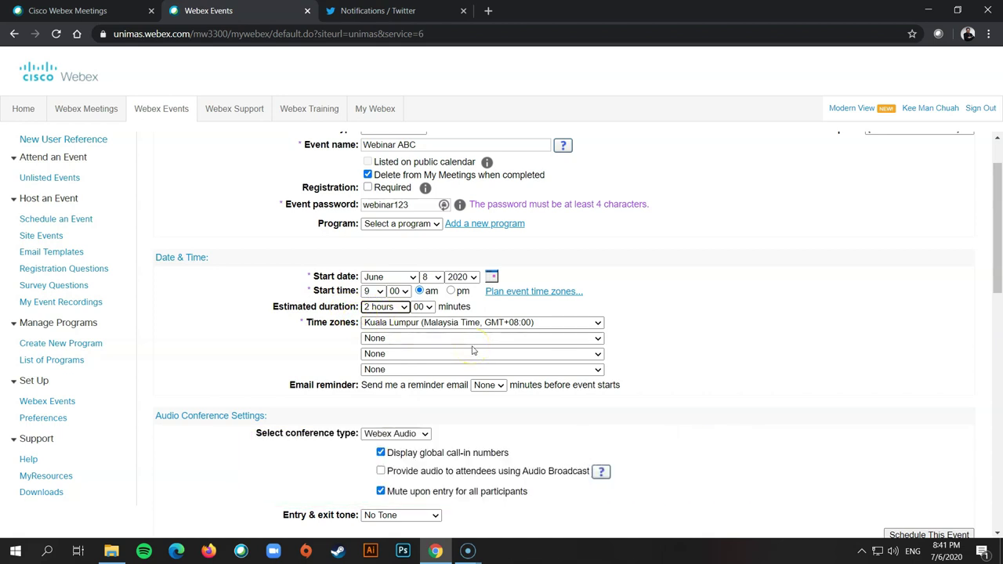
pyautogui.scroll(-4, 470, 349)
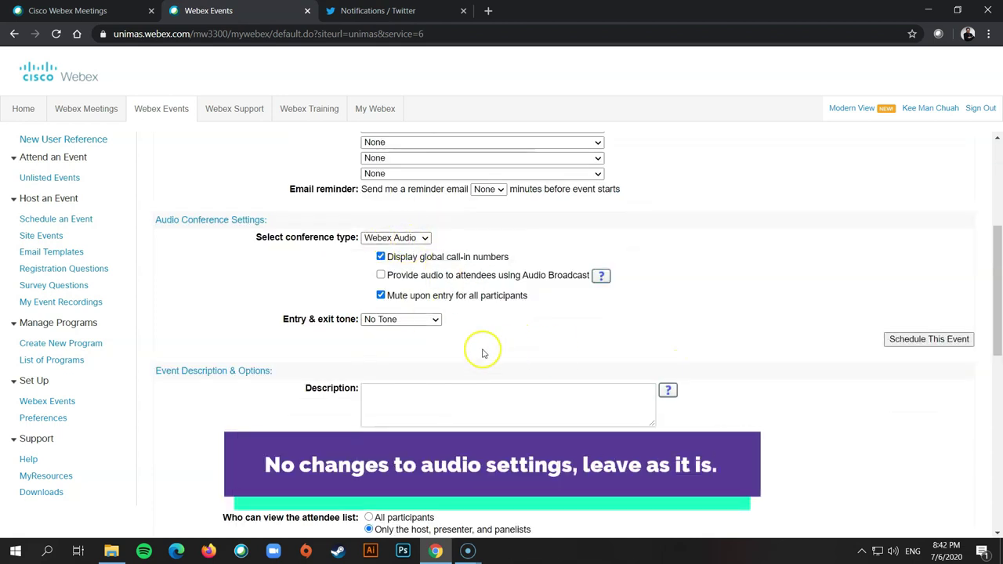
# - Begin the event description with 'This webinar'
pyautogui.click(423, 270)
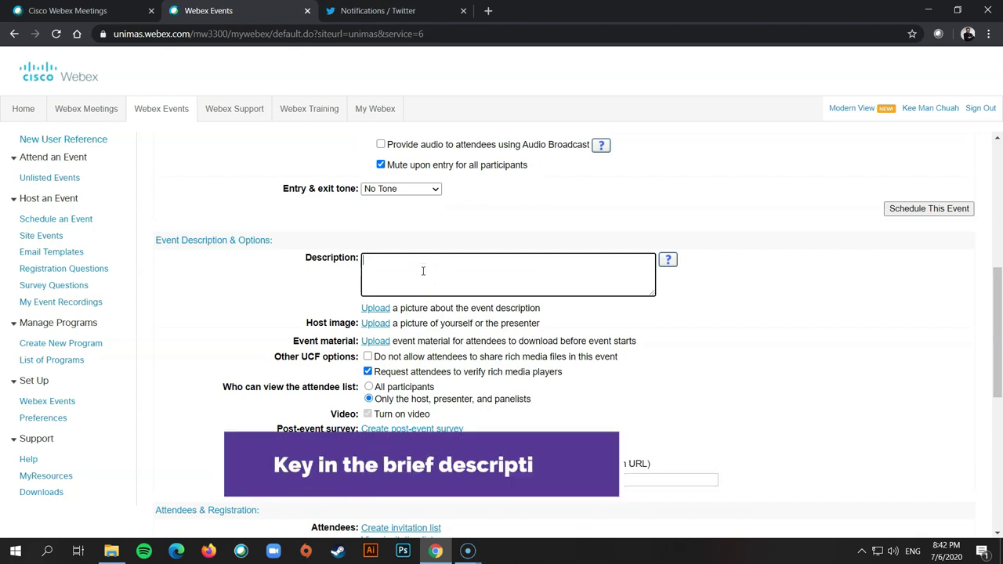
pyautogui.write('This webinar is about ABC...')
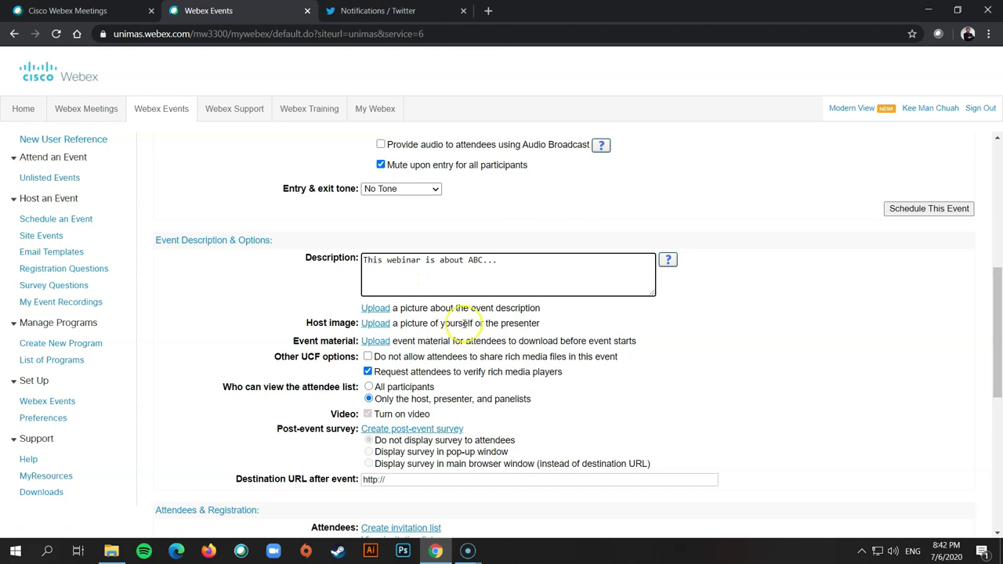
pyautogui.scroll(-1, 465, 323)
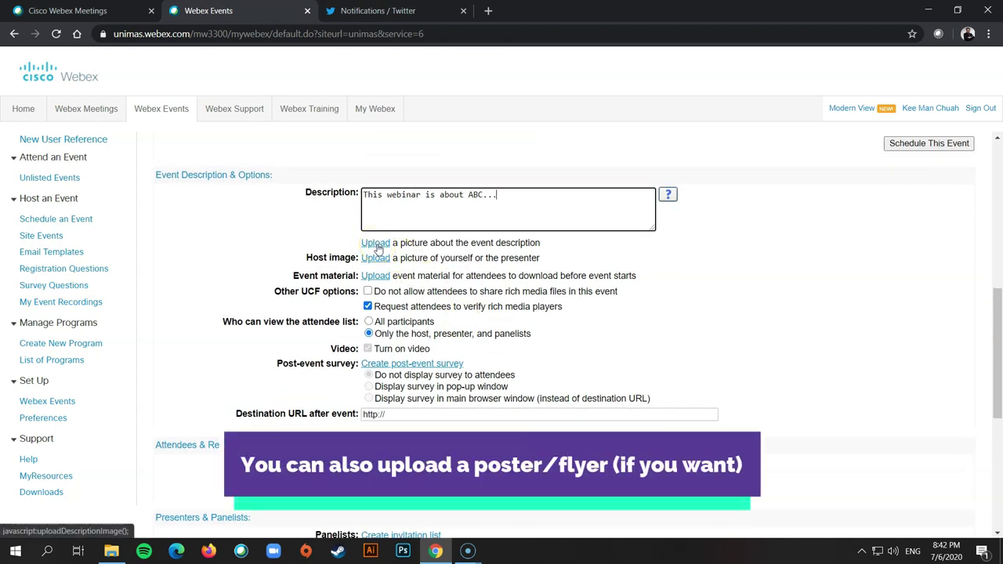
# - Keep the attendee list visible only to host, presenter and panelists, cancelling the All participants warning
pyautogui.click(363, 245)
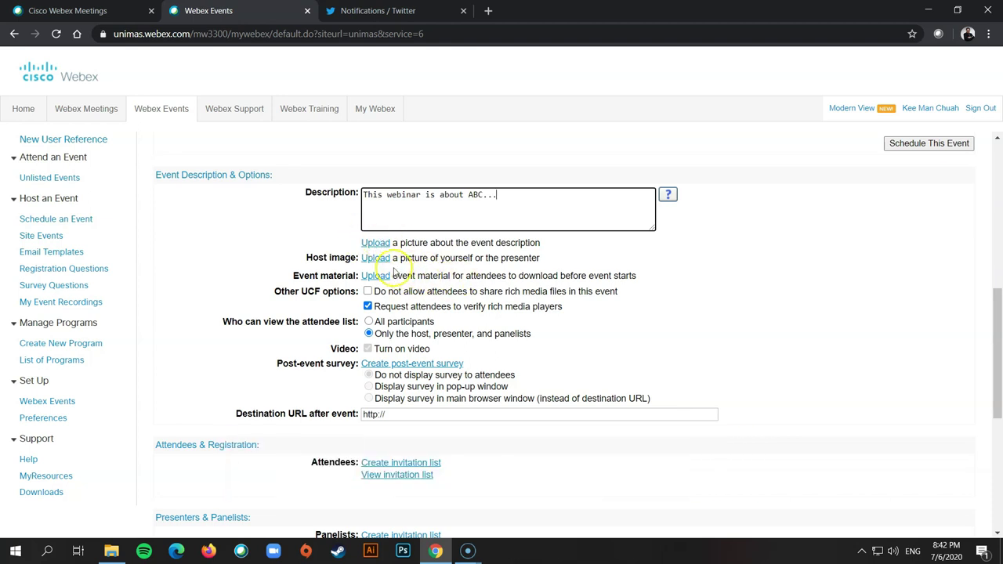
pyautogui.scroll(-1, 404, 279)
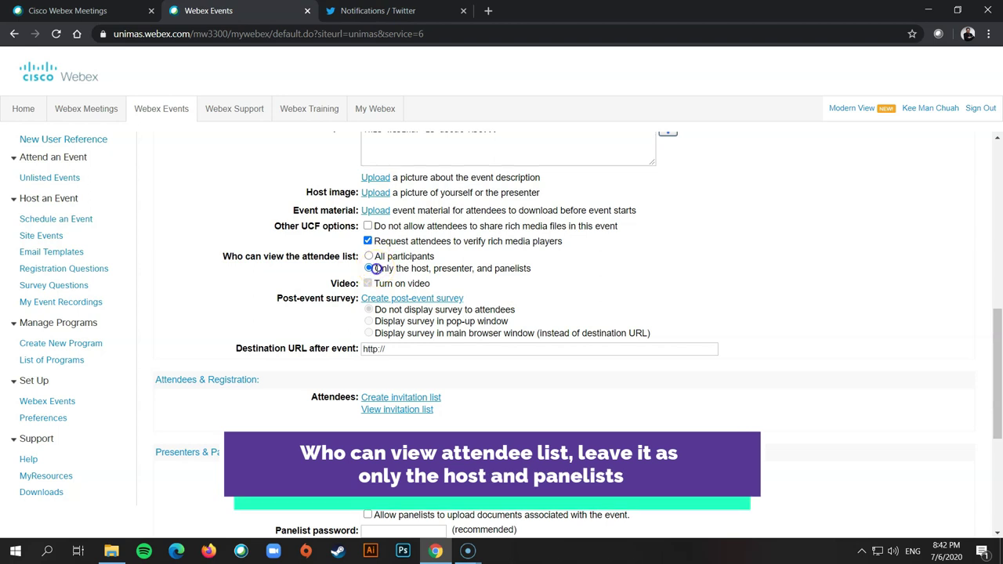
pyautogui.moveTo(371, 269); pyautogui.dragTo(506, 276)
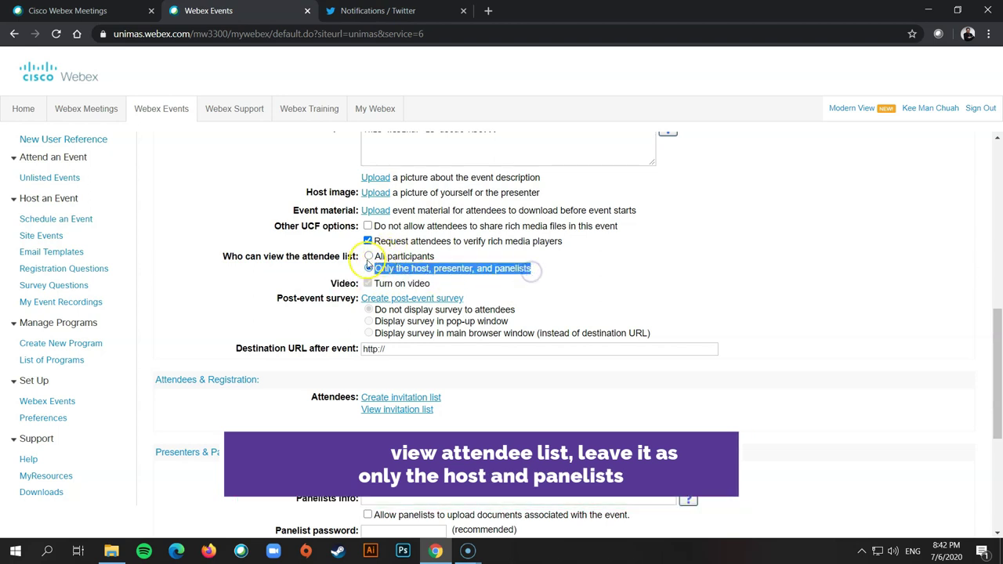
pyautogui.click(368, 257)
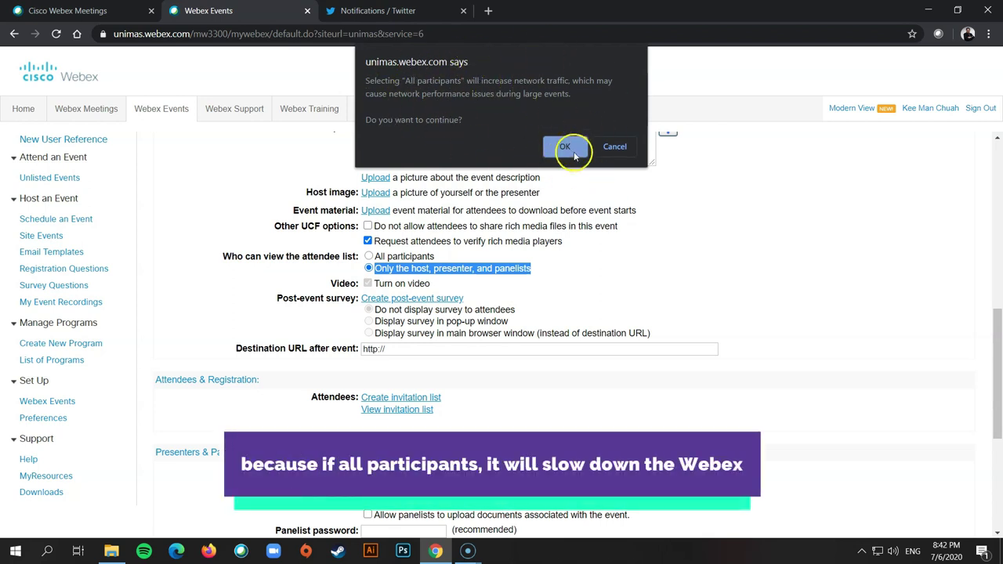
pyautogui.click(607, 149)
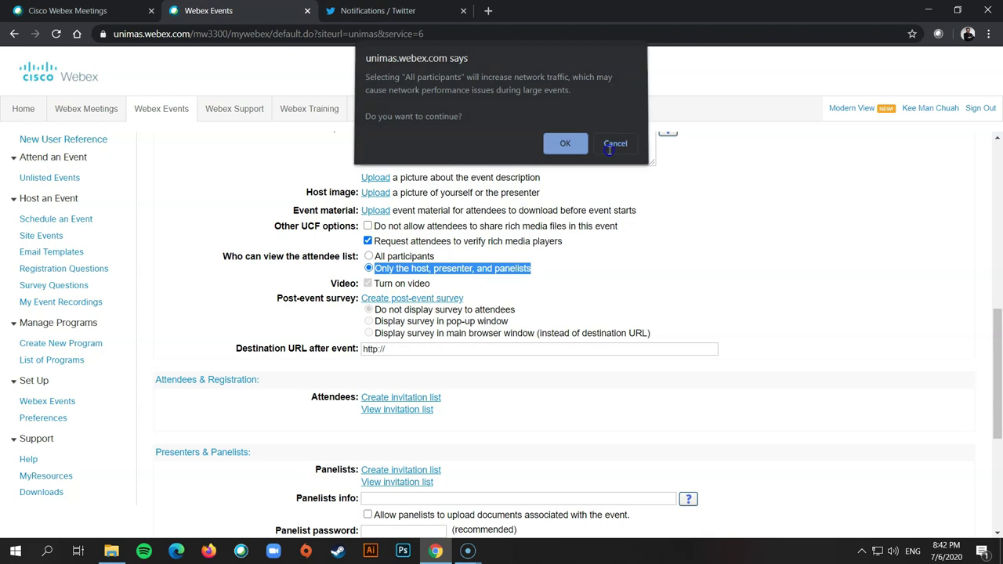
# - Open the Create Panelist Invitation List window, then widen and reposition it
pyautogui.scroll(-3, 415, 276)
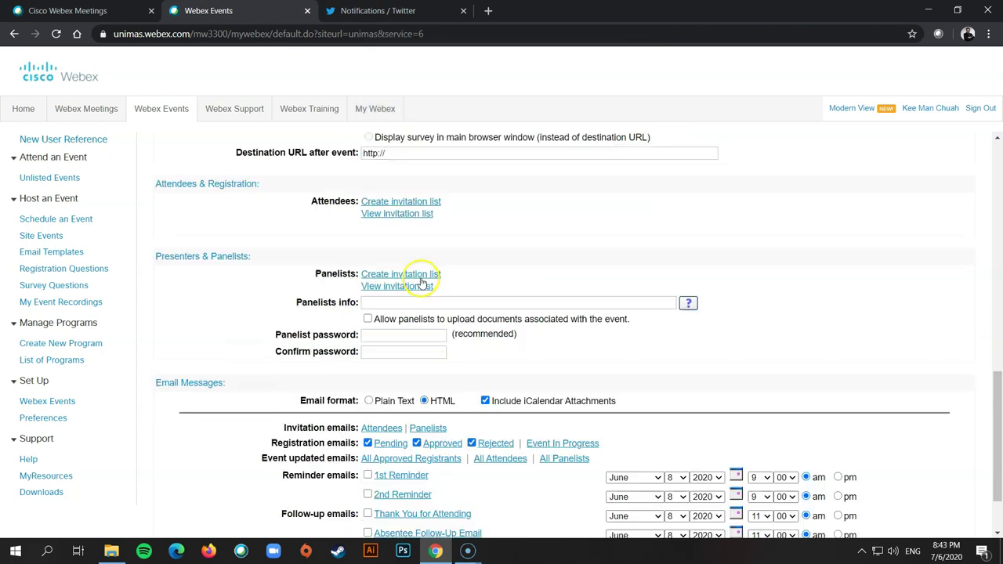
pyautogui.click(414, 275)
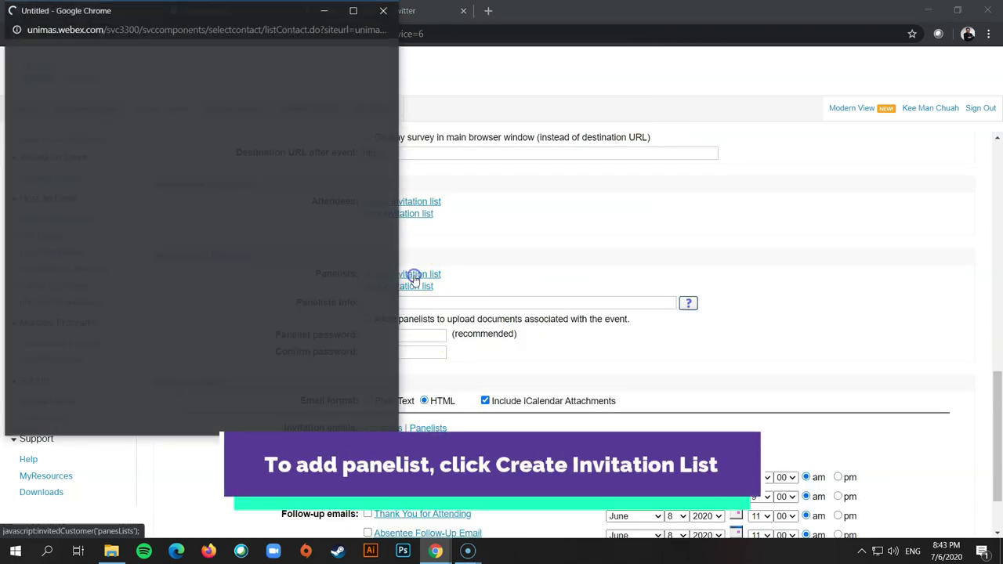
pyautogui.moveTo(245, 24); pyautogui.dragTo(474, 93)
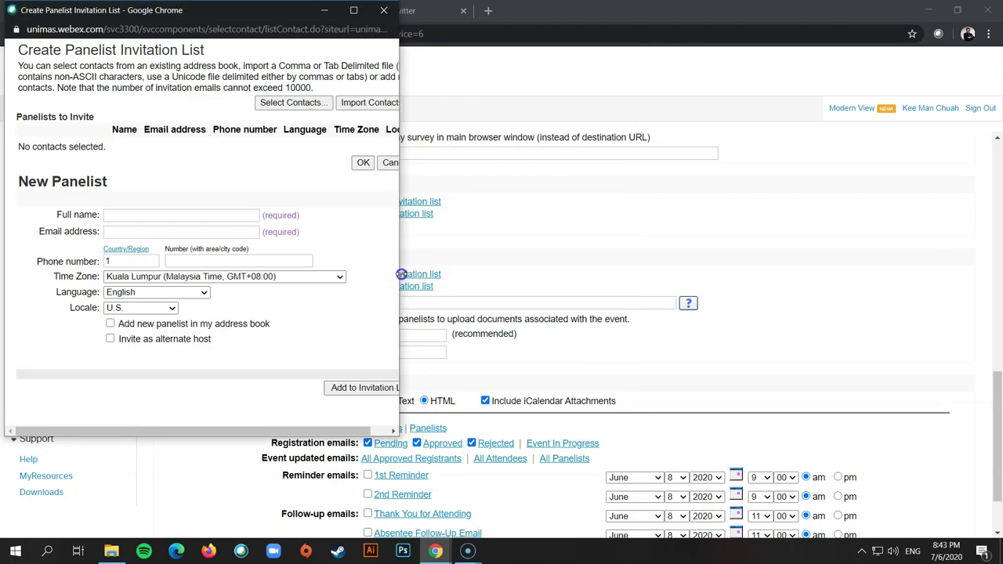
pyautogui.moveTo(399, 274); pyautogui.dragTo(561, 301)
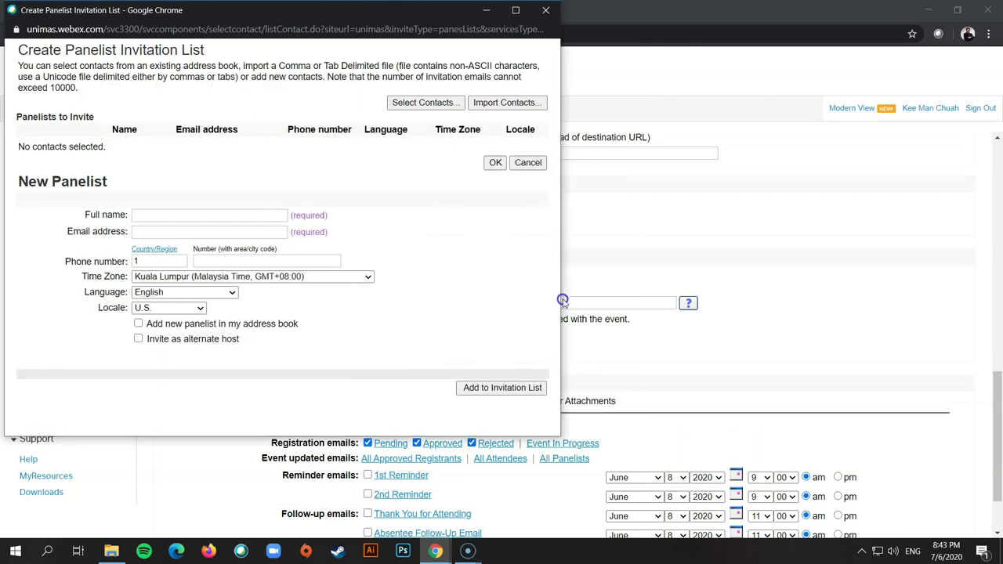
pyautogui.moveTo(397, 11); pyautogui.dragTo(605, 50)
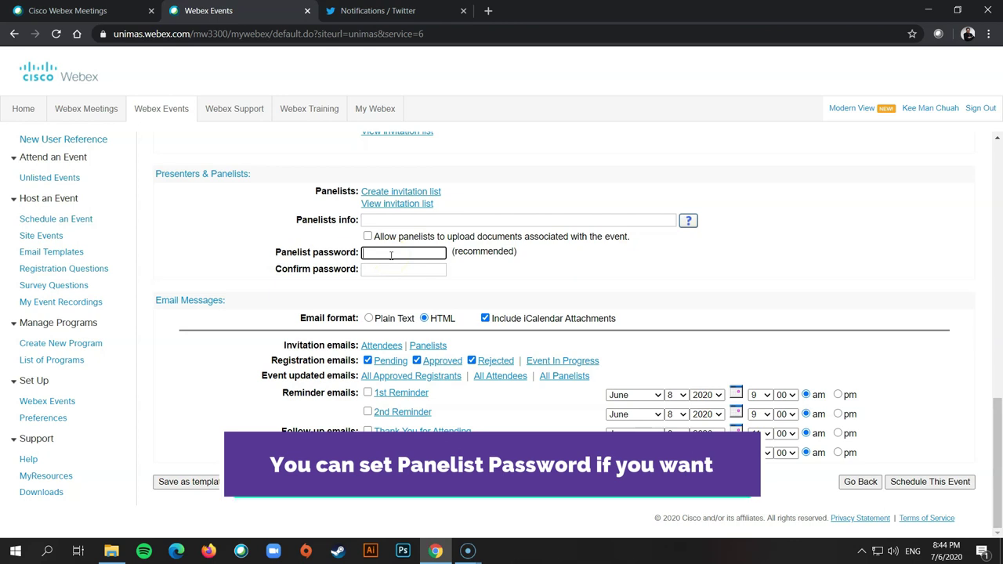
# - Close the invitation window, set and confirm the panelist password, and schedule the event
pyautogui.click(386, 270)
pyautogui.click(388, 253)
pyautogui.write('*****')
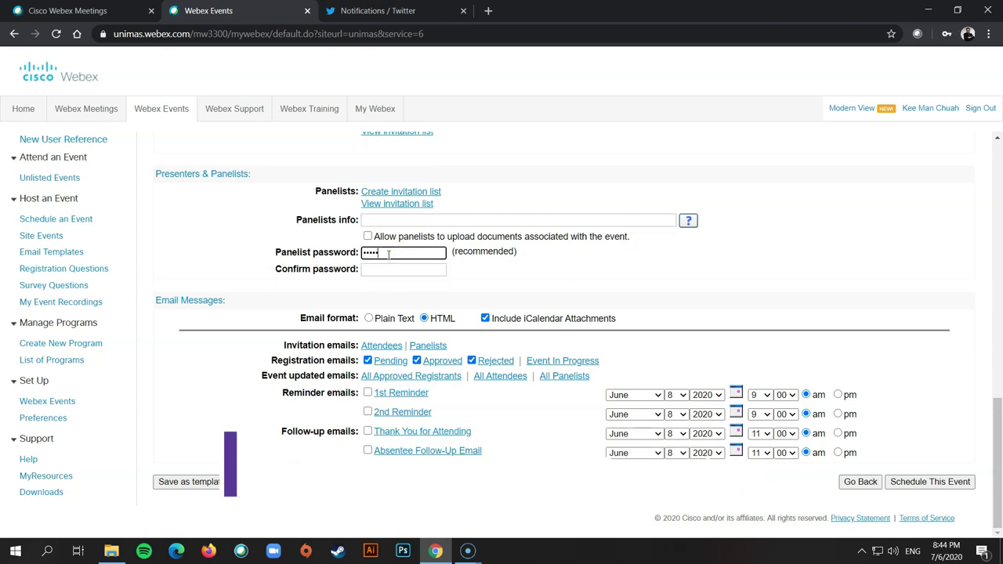
pyautogui.press('Tab')
pyautogui.write('*')
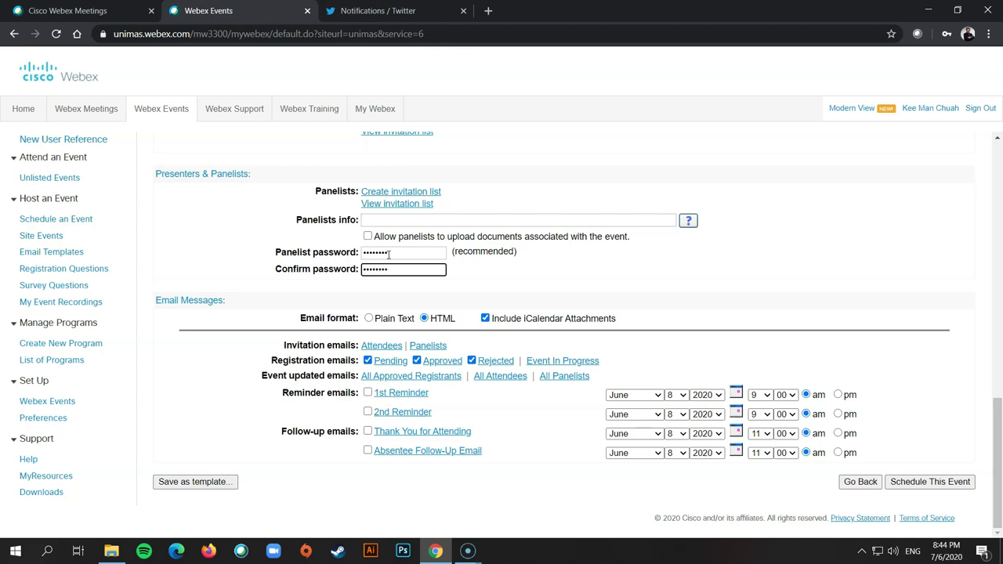
pyautogui.click(956, 484)
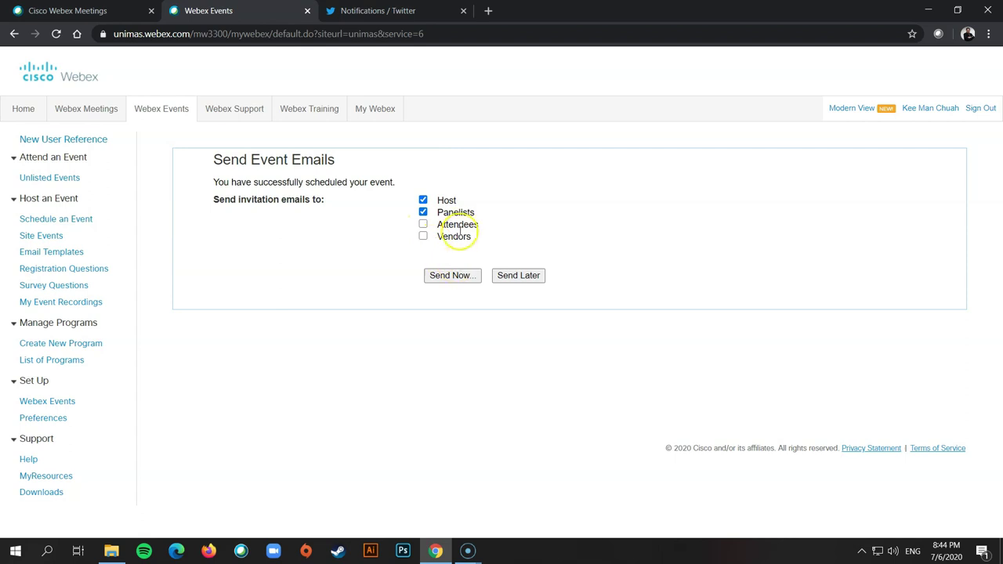
# - Send invitation emails to the host and panelists now, reaching the Webinar ABC Event Information page
pyautogui.click(516, 275)
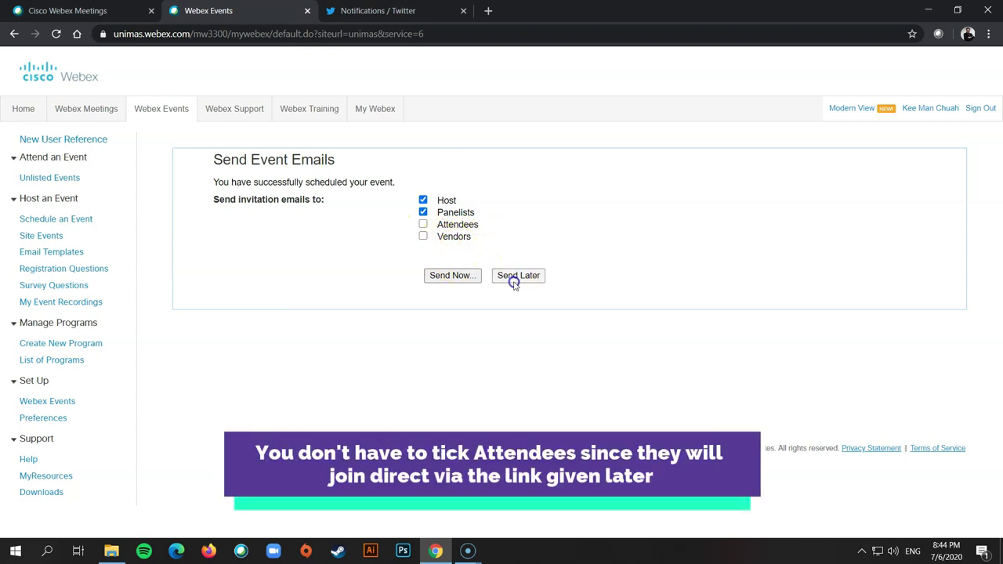
pyautogui.click(459, 276)
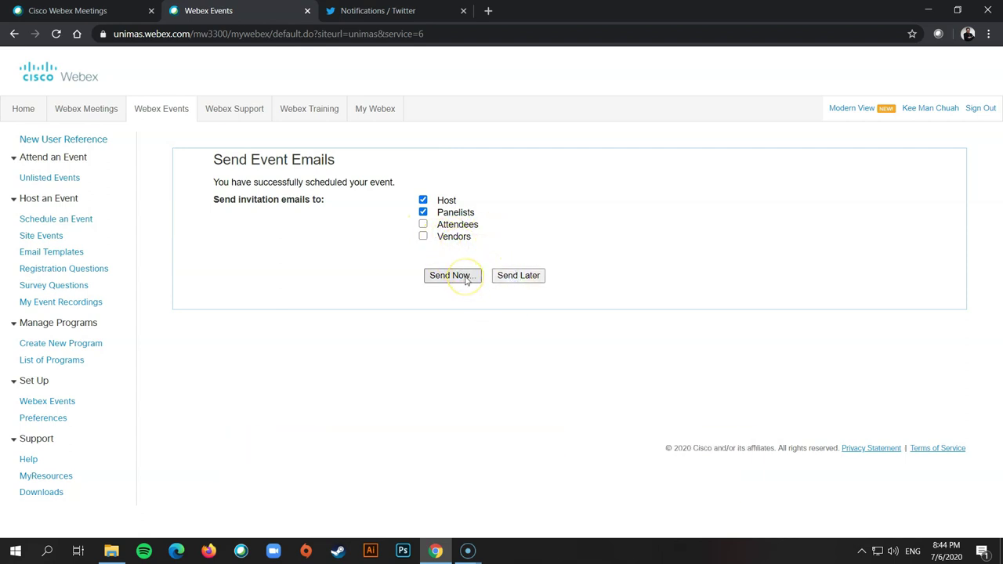
pyautogui.scroll(-1, 587, 351)
pyautogui.scroll(1, 591, 356)
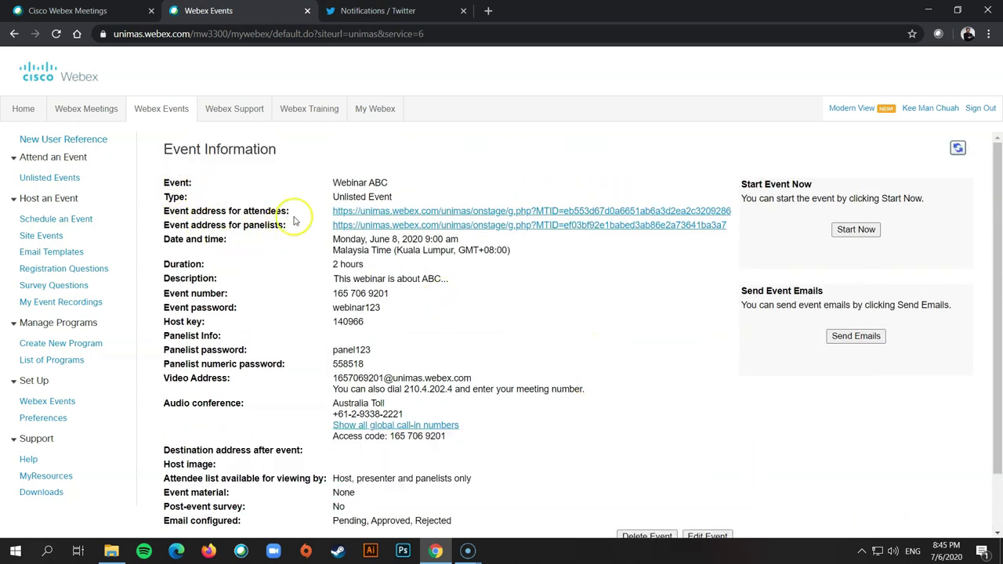
# - Highlight the event addresses, event number, event password and panelist password on the Event Information page
pyautogui.moveTo(733, 216); pyautogui.dragTo(276, 210)
pyautogui.click(186, 200)
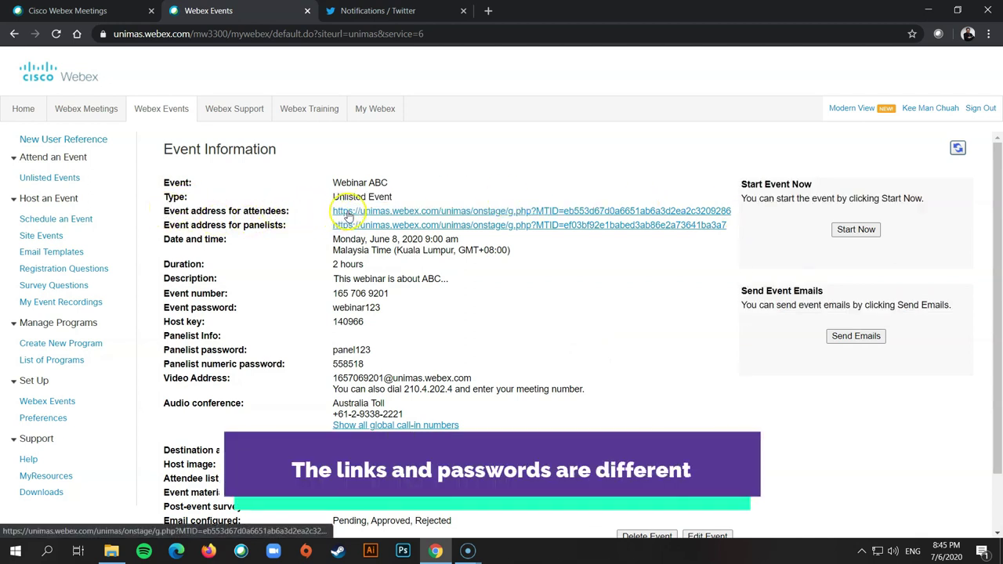
pyautogui.moveTo(149, 292); pyautogui.dragTo(393, 308)
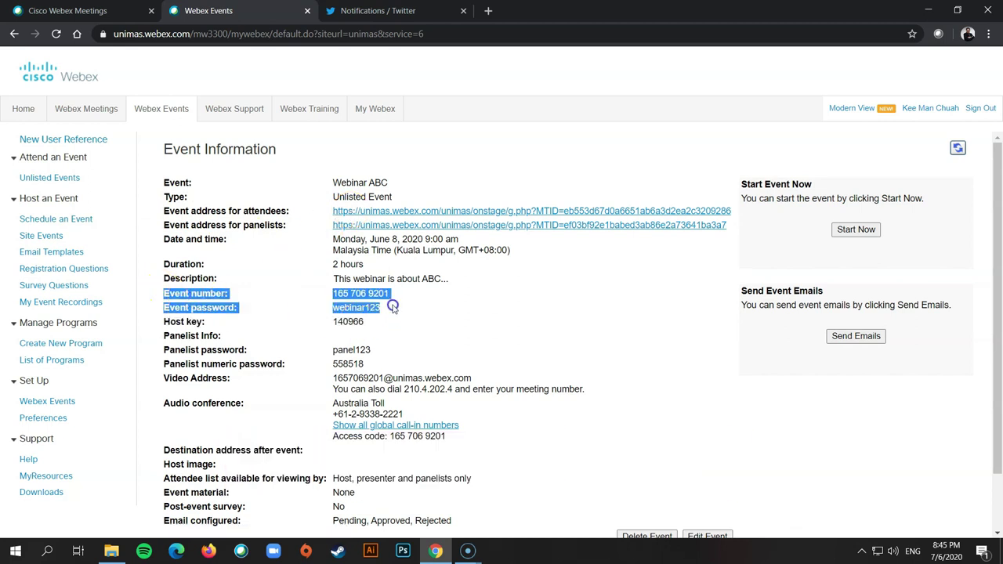
pyautogui.click(391, 308)
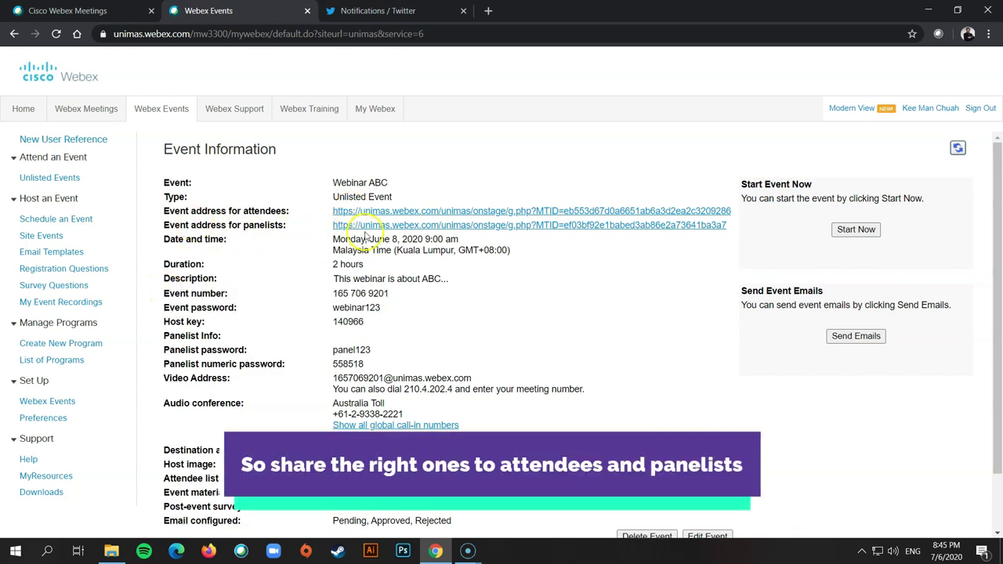
pyautogui.scroll(-1, 253, 224)
pyautogui.moveTo(161, 283); pyautogui.dragTo(192, 284)
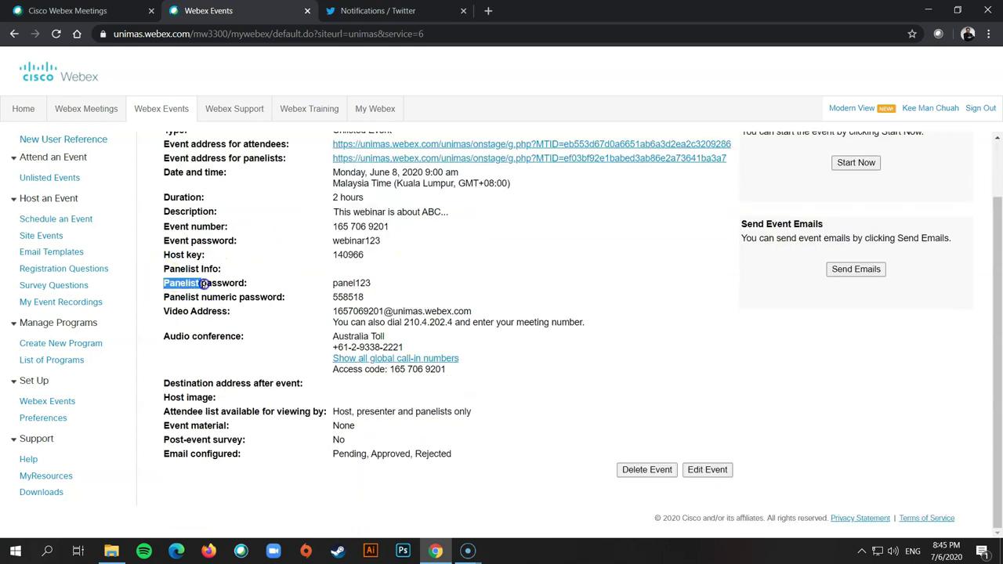
pyautogui.moveTo(276, 289); pyautogui.dragTo(381, 290)
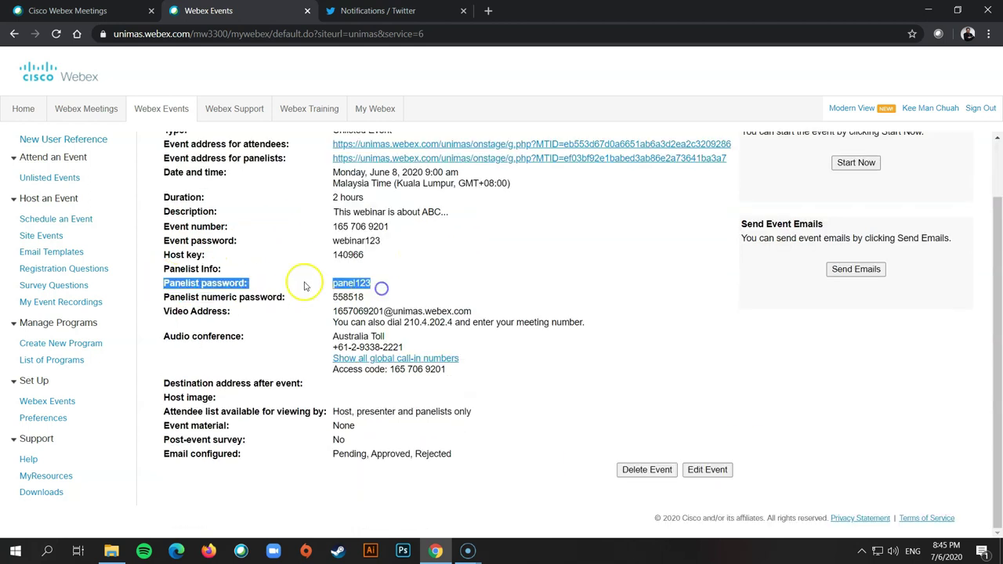
pyautogui.scroll(1, 366, 317)
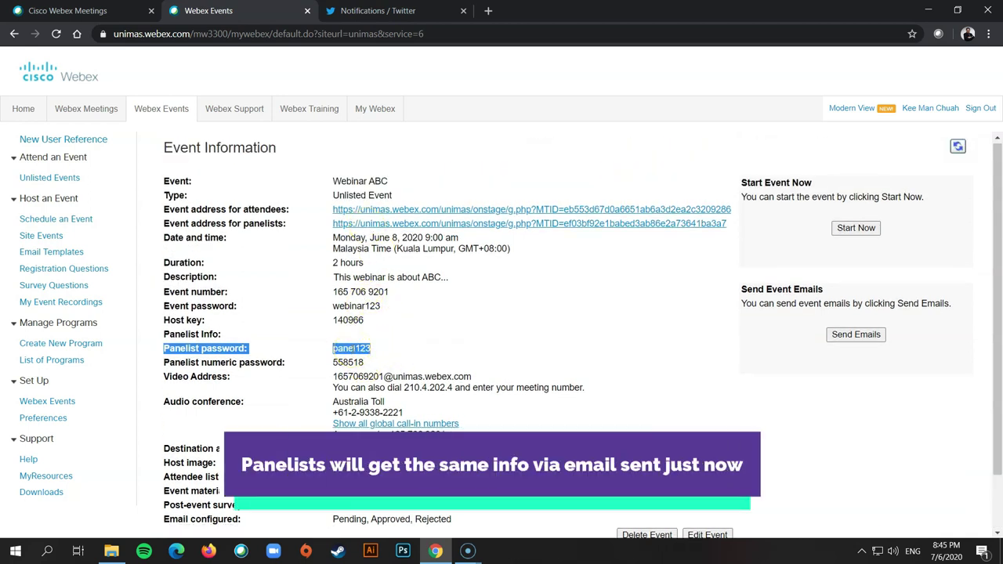
pyautogui.scroll(-1, 513, 326)
pyautogui.scroll(1, 513, 327)
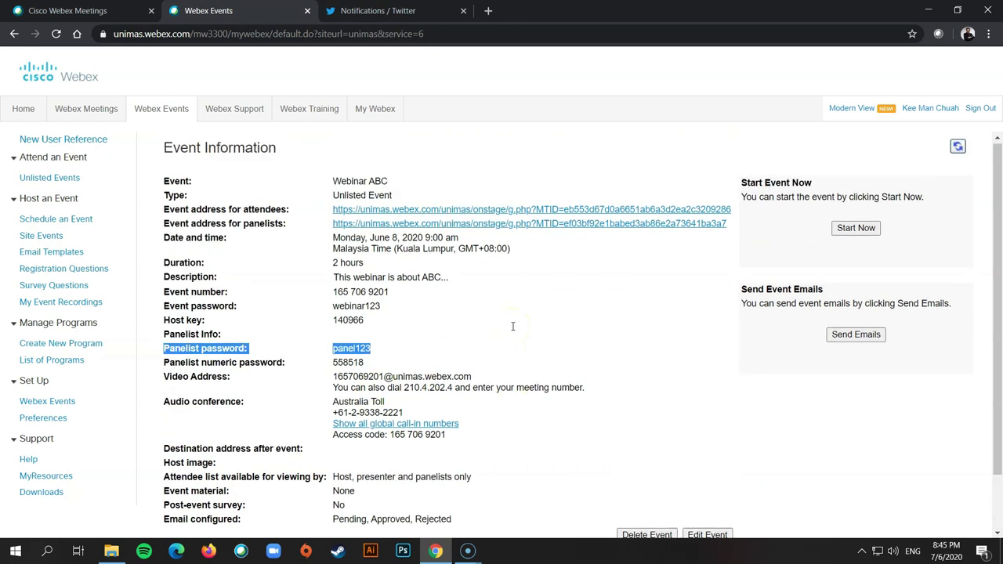
# - Close the Webex Events tab and find Webinar ABC (June 8, 9–11 AM) under Upcoming Meetings
pyautogui.hotkey('ctrl', 'w')
pyautogui.moveTo(506, 204); pyautogui.dragTo(316, 208)
pyautogui.click(561, 243)
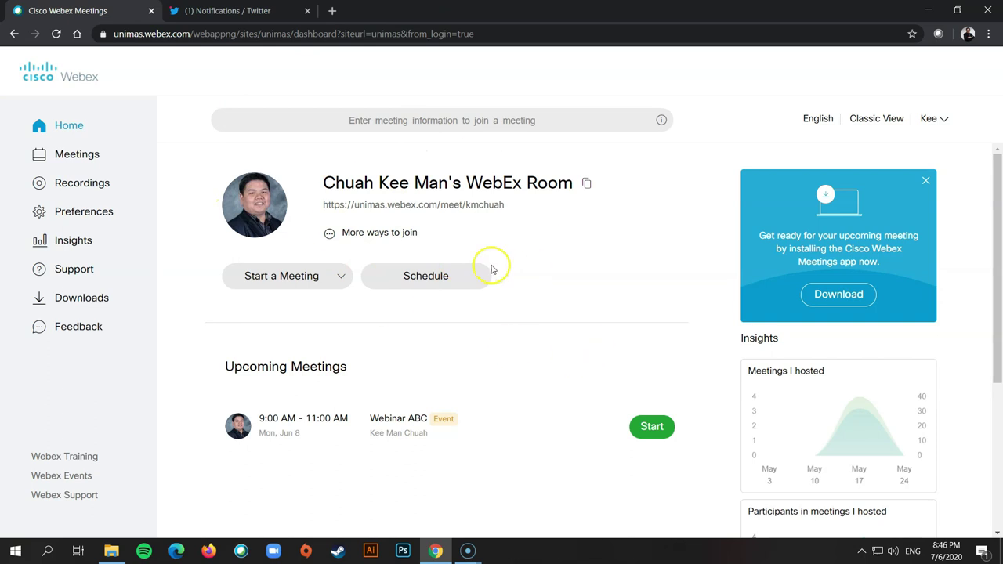
pyautogui.scroll(-1, 537, 391)
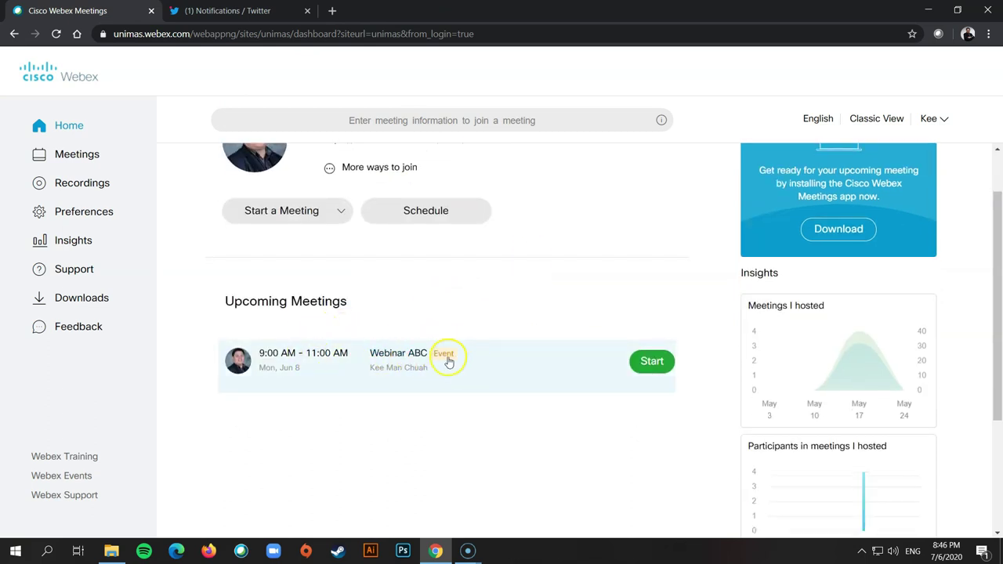